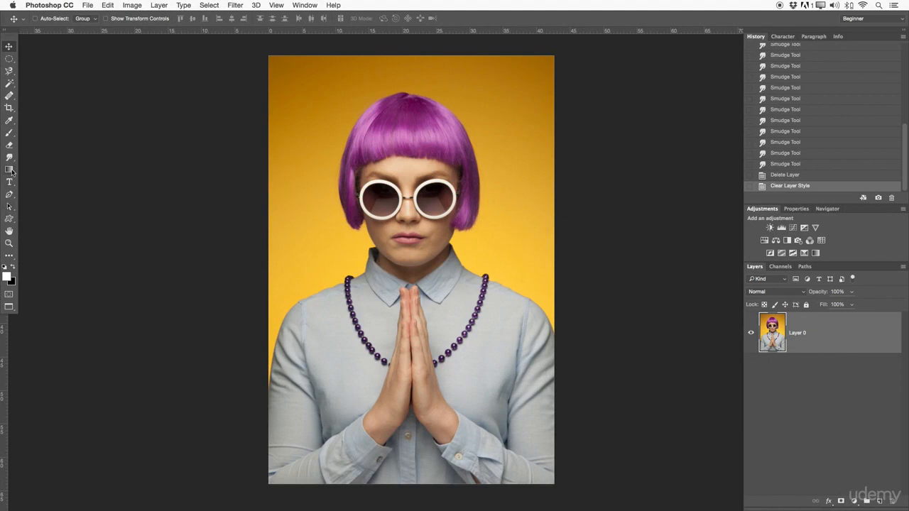
- Activate the Gradient tool and look through its gradient editor, gradient styles and blending modes
left_click(9, 169)
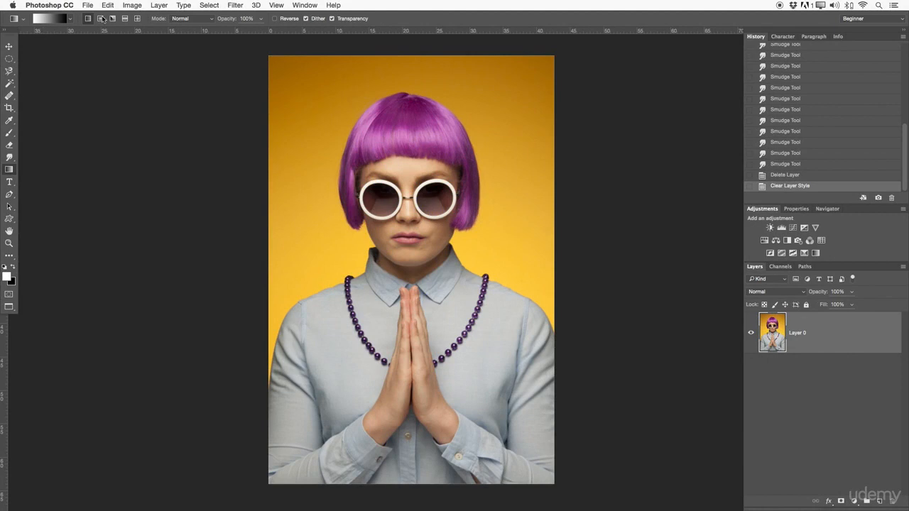
left_click(50, 20)
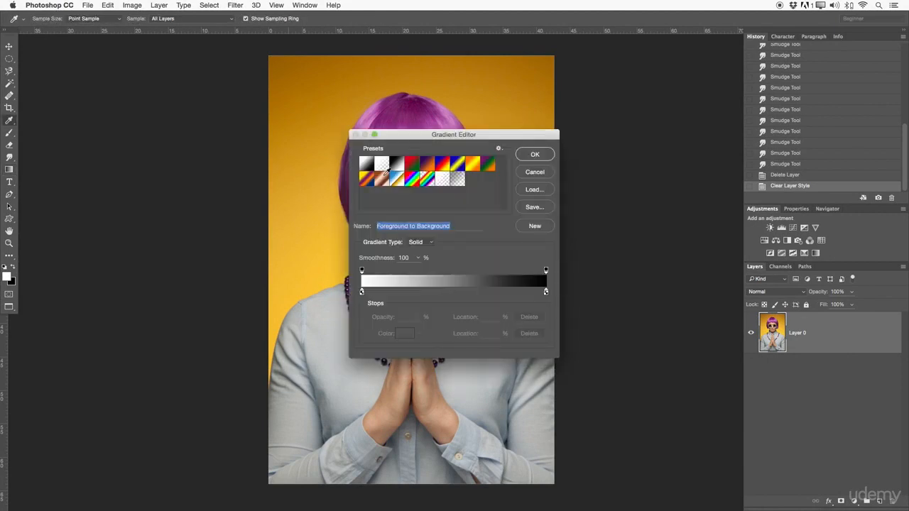
left_click_drag(430, 137, 122, 108)
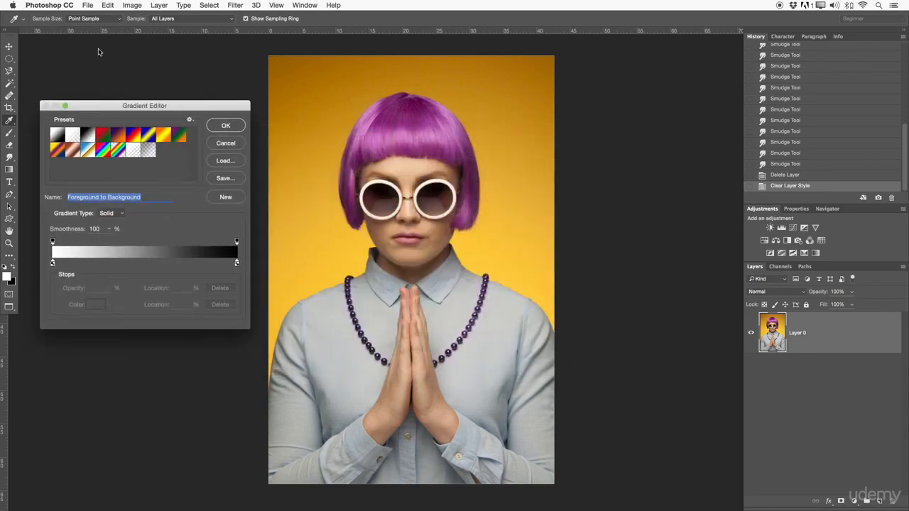
left_click(226, 144)
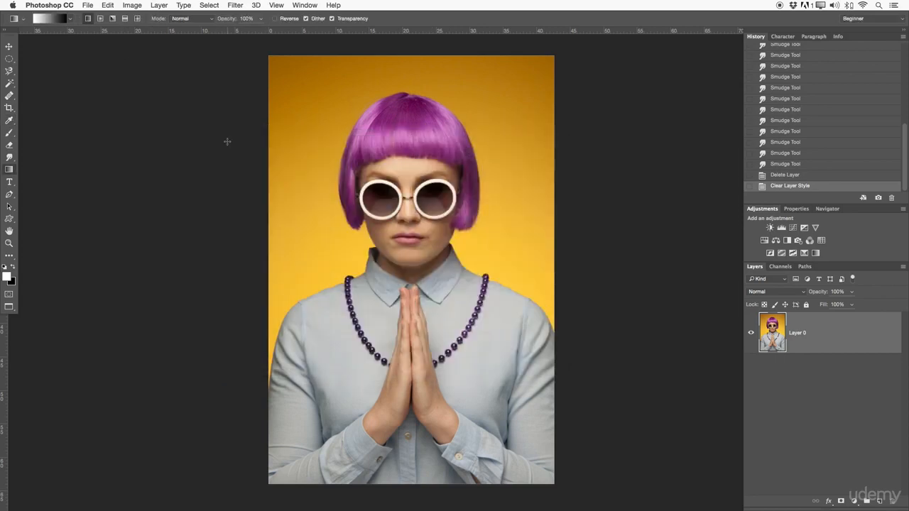
left_click(100, 19)
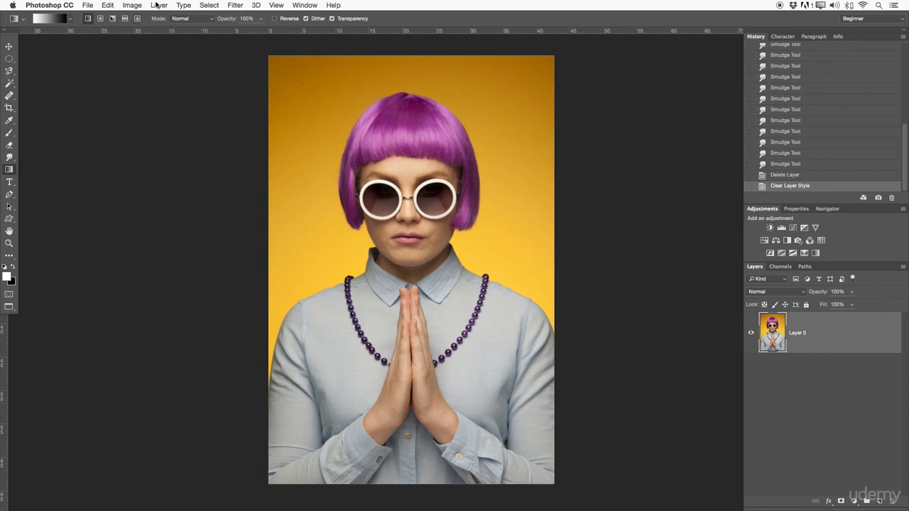
left_click(178, 21)
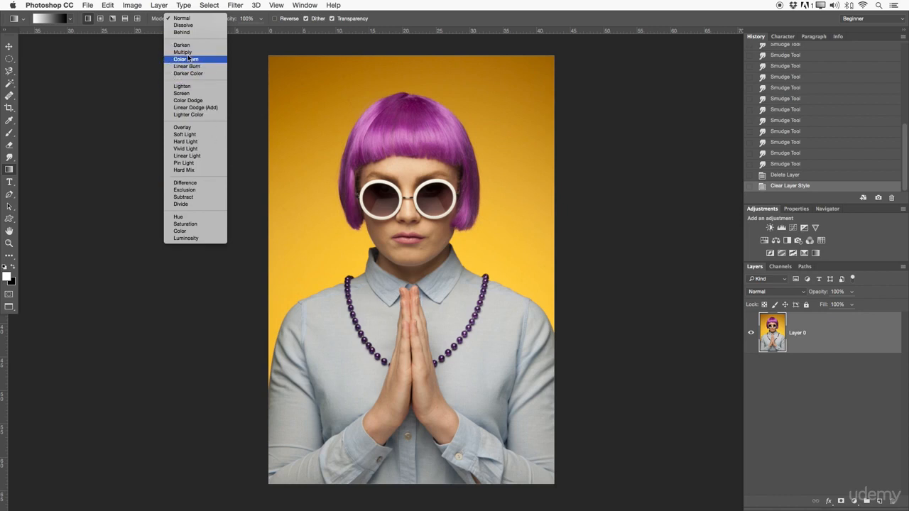
left_click(186, 20)
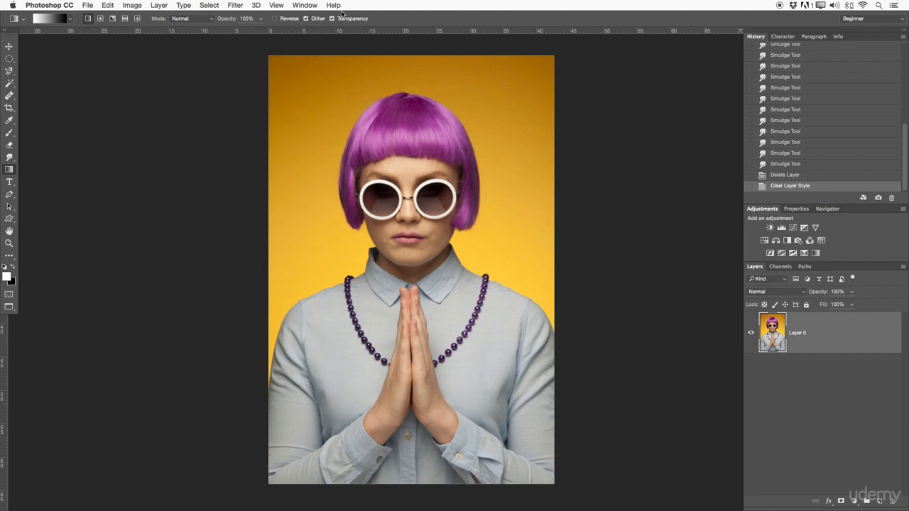
- Preview several gradient presets in the gradient editor, including Foreground to Transparent, "Red, Green" and "Blue, Yellow, Blue", and close it without applying
left_click(62, 18)
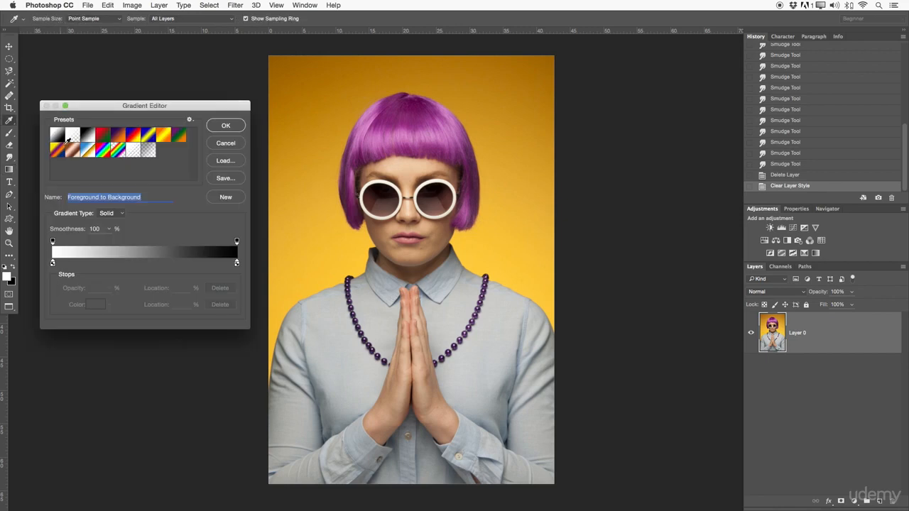
left_click_drag(112, 106, 396, 105)
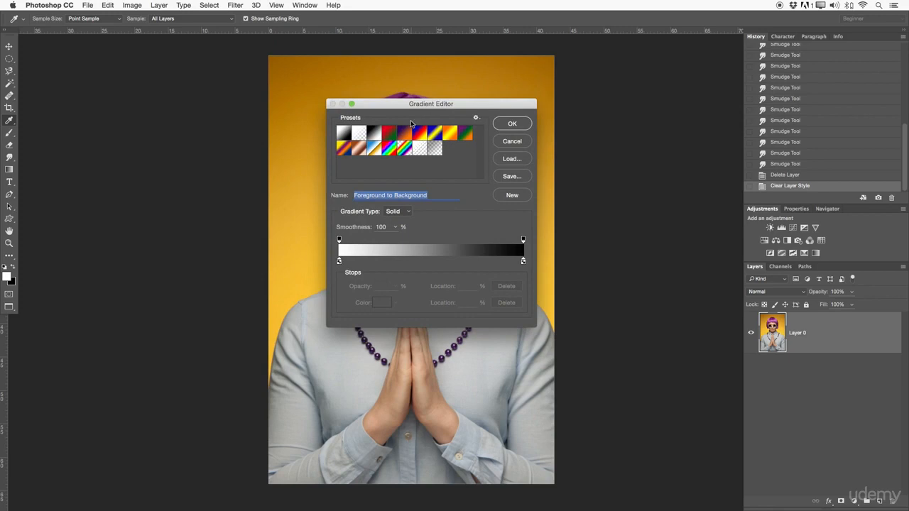
left_click(359, 135)
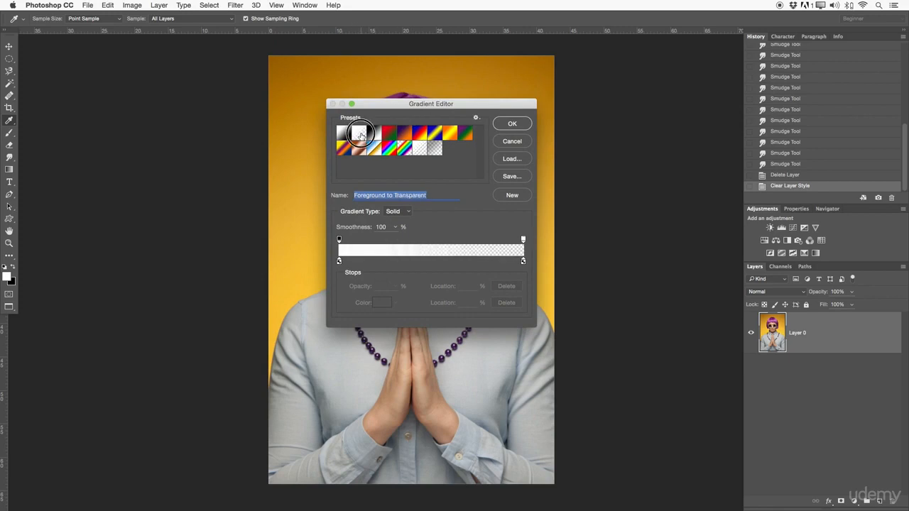
left_click(373, 135)
left_click(388, 135)
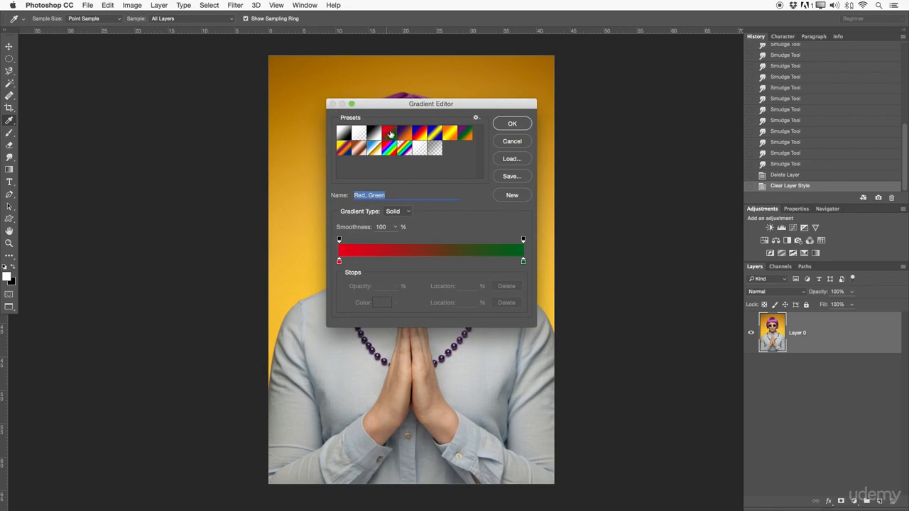
left_click(404, 135)
left_click(420, 135)
left_click(434, 136)
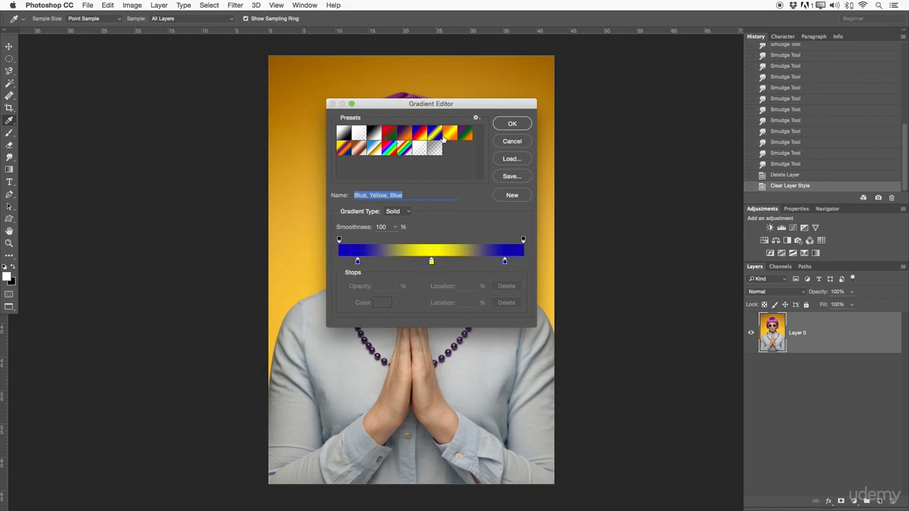
left_click(346, 134)
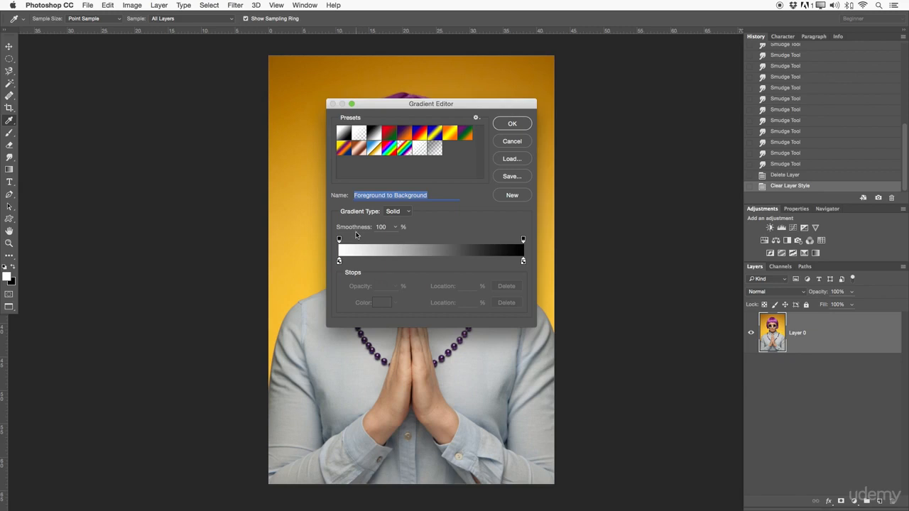
left_click_drag(434, 195, 355, 193)
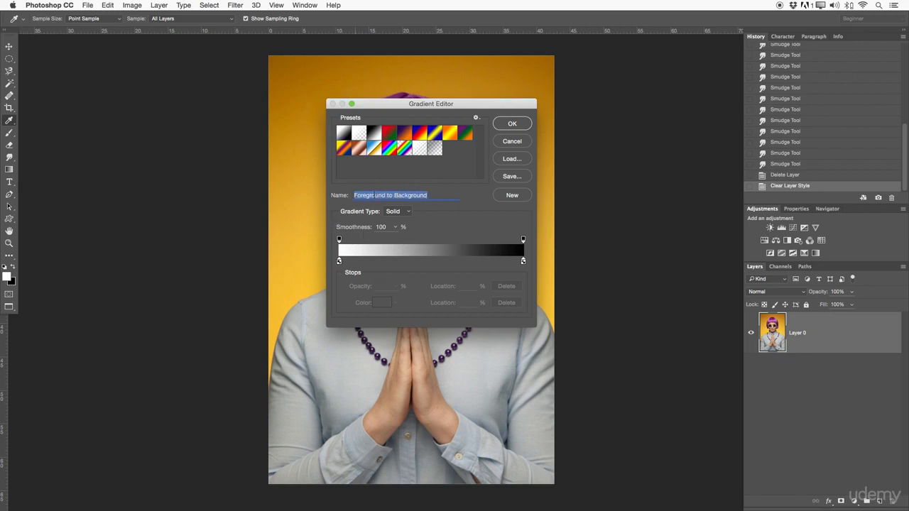
left_click(9, 120)
left_click(301, 100)
left_click(512, 141)
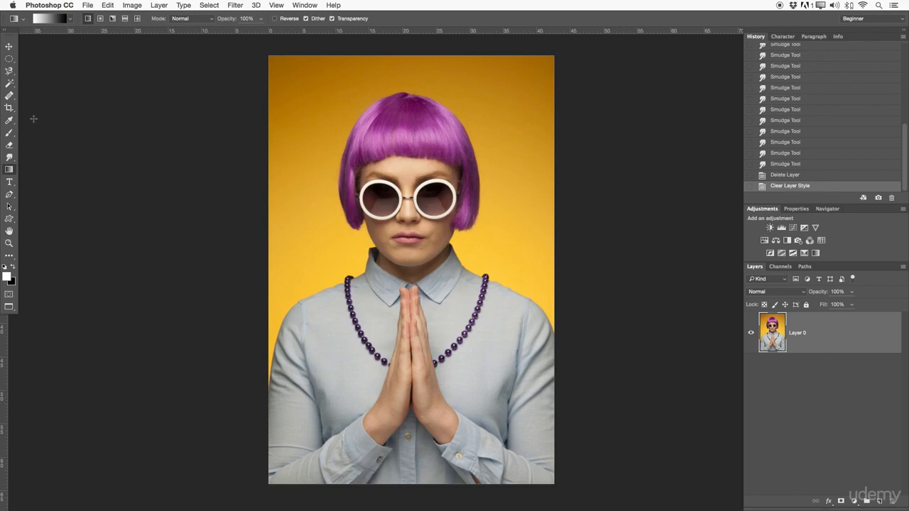
- Sample the dark orange-yellow of the photo's backdrop as the foreground colour with the Eyedropper tool
left_click(9, 120)
left_click(39, 117)
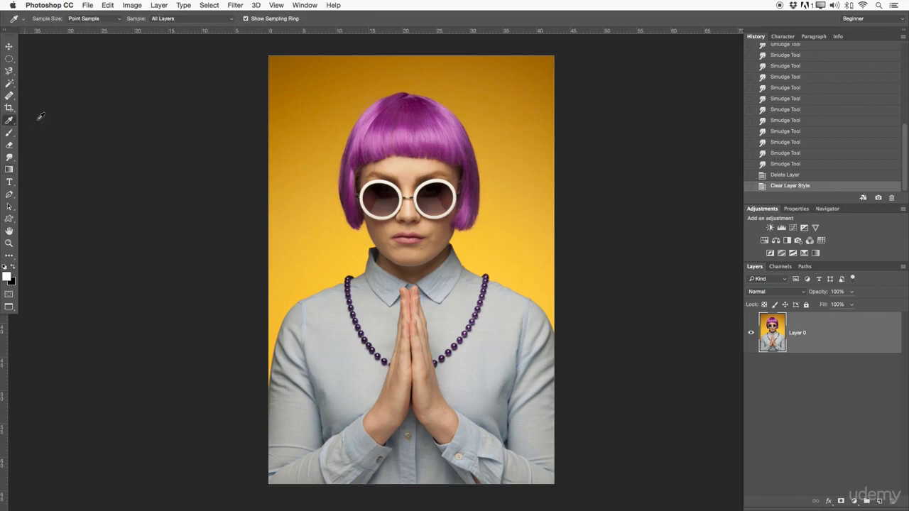
left_click(319, 131)
left_click(295, 105)
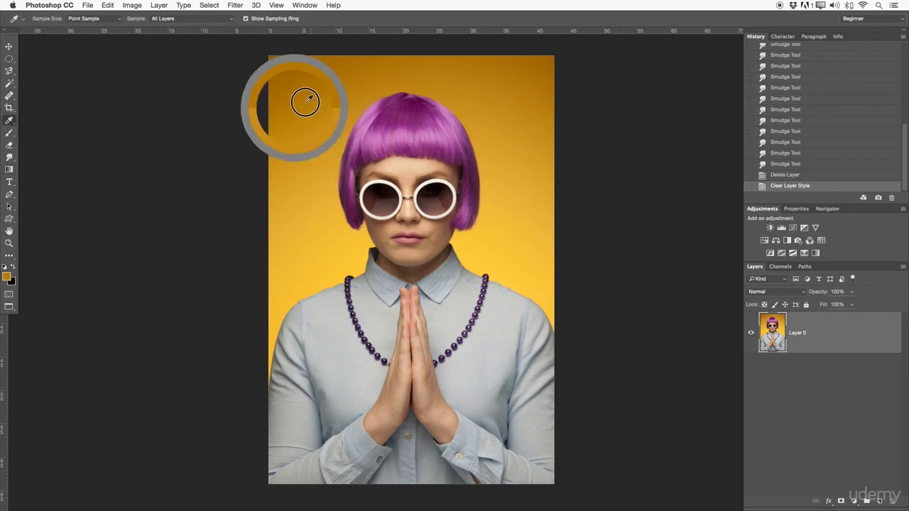
- Set the background colour to the purple sampled from the woman's hair
left_click(14, 281)
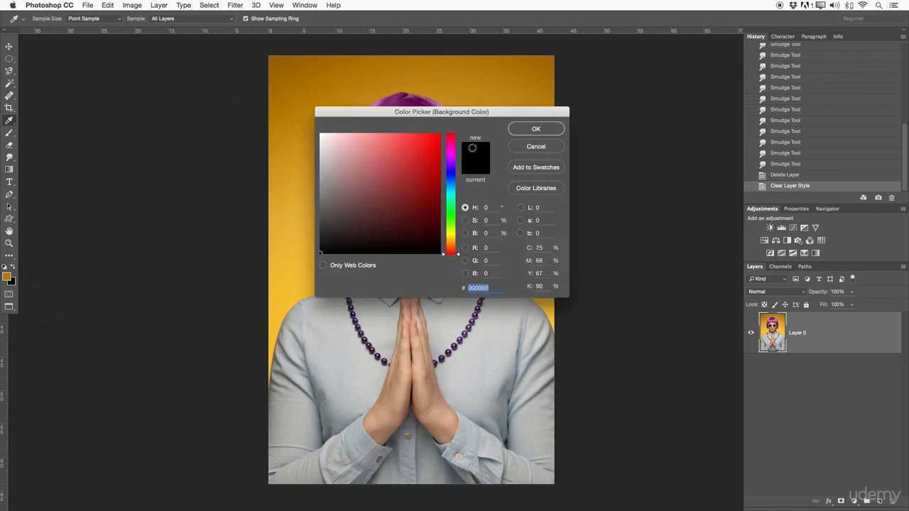
left_click_drag(475, 112, 139, 315)
left_click(426, 120)
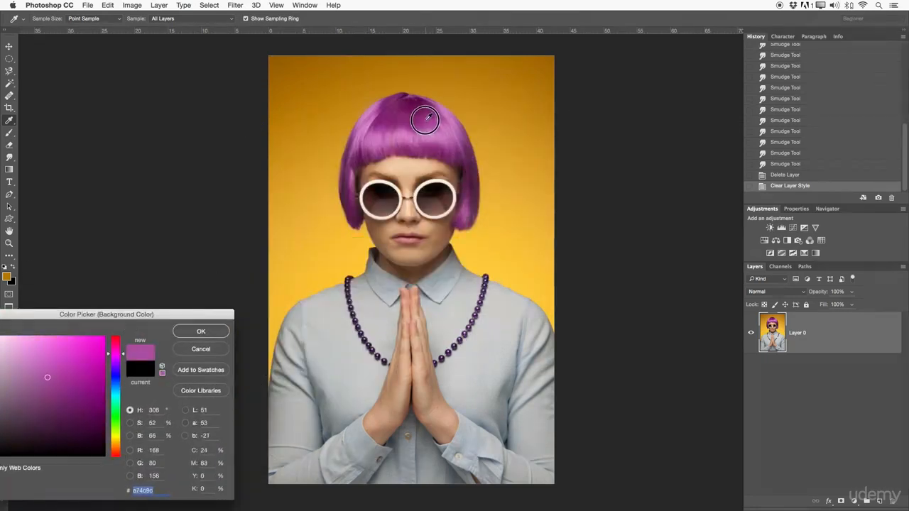
left_click(216, 329)
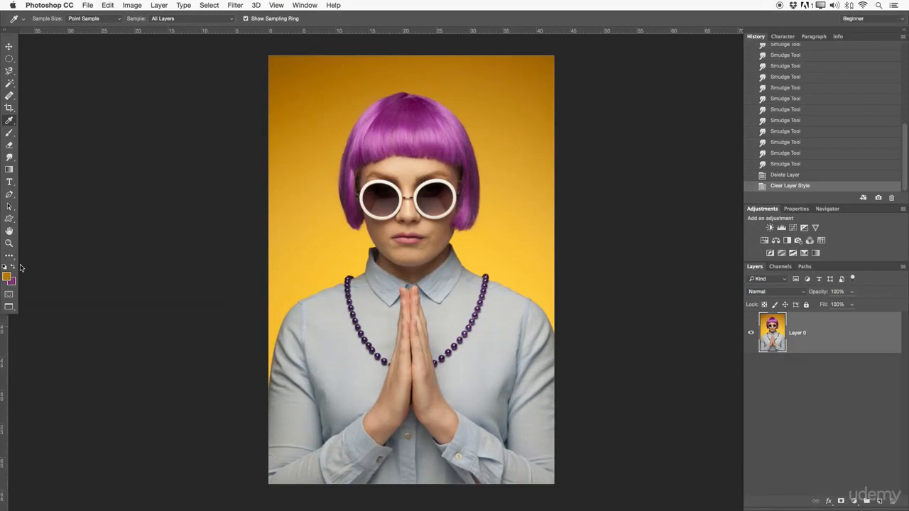
- Compare presets in the Gradient tool's editor, choose "Violet, Orange" and add it as a new preset
left_click(9, 169)
left_click(59, 17)
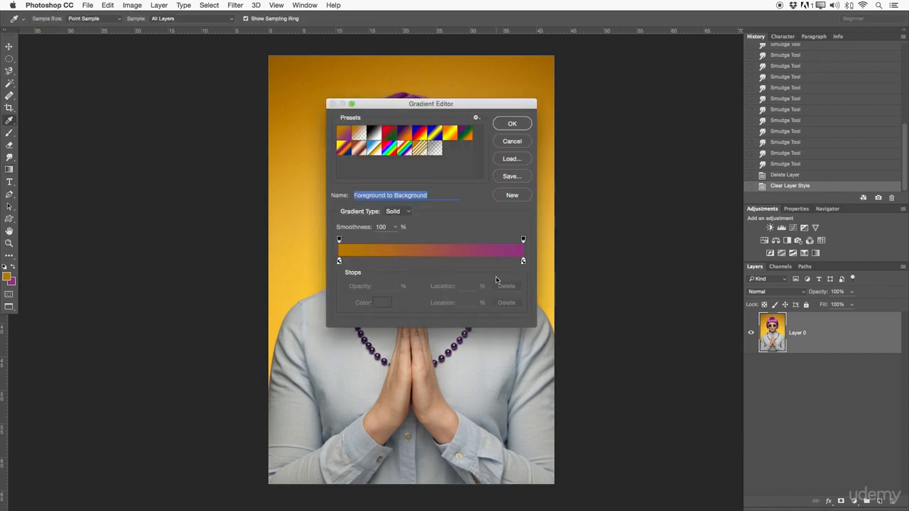
left_click(360, 133)
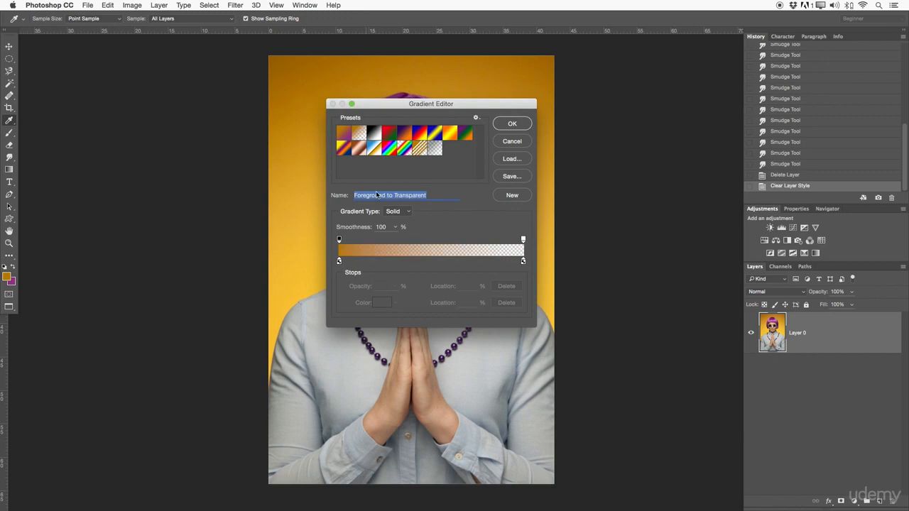
left_click(373, 134)
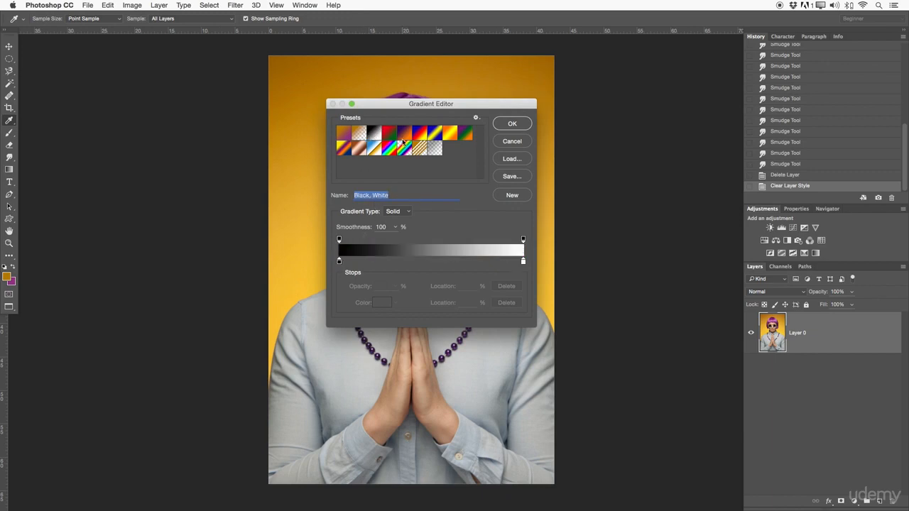
left_click(393, 139)
left_click(405, 135)
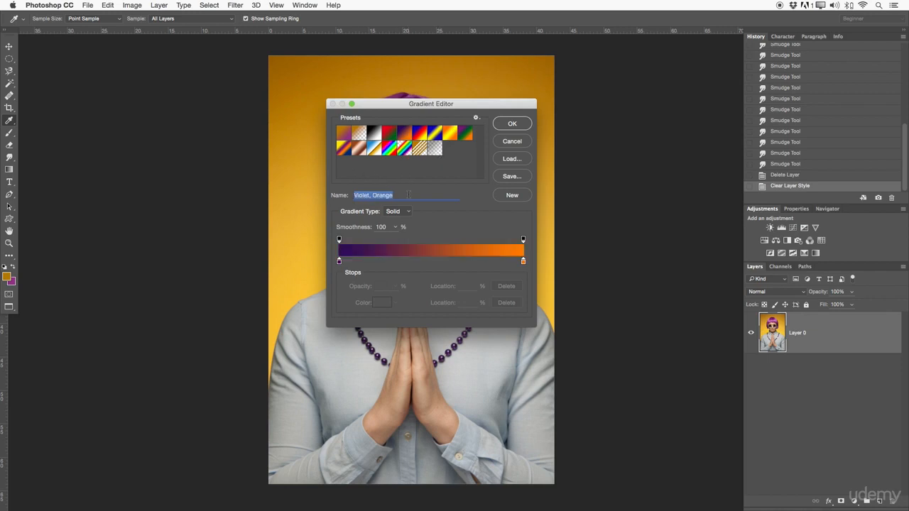
left_click(514, 197)
- Recolour the gradient's starting violet stop to bright violet 7b02f4, with the web-only colour restriction turned off
left_click(339, 262)
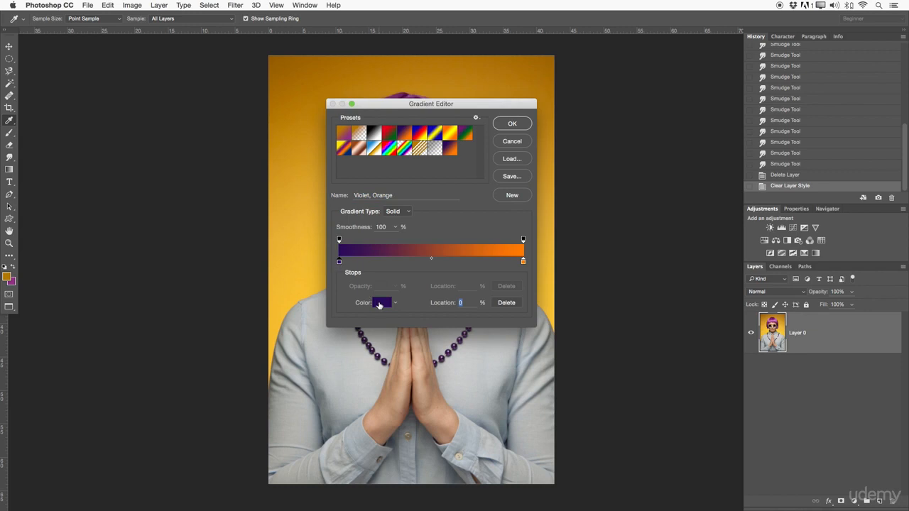
left_click(379, 305)
left_click(335, 306)
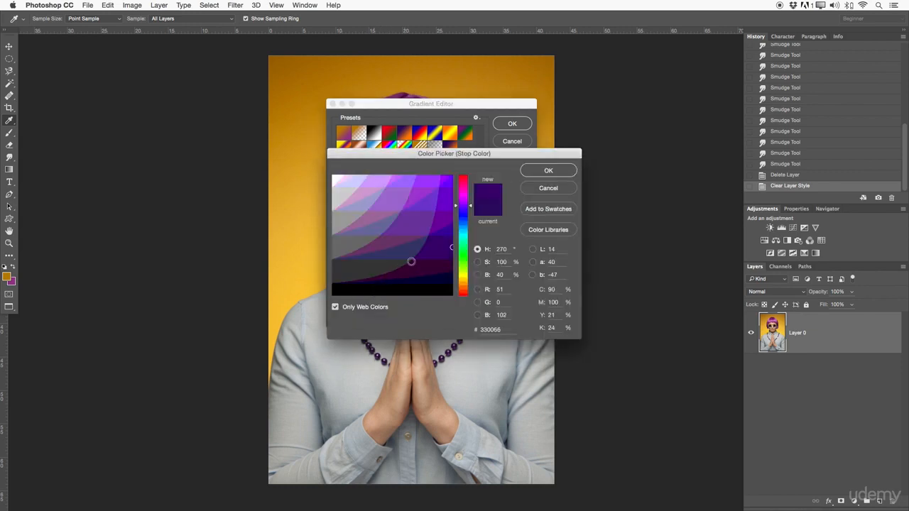
left_click(384, 307)
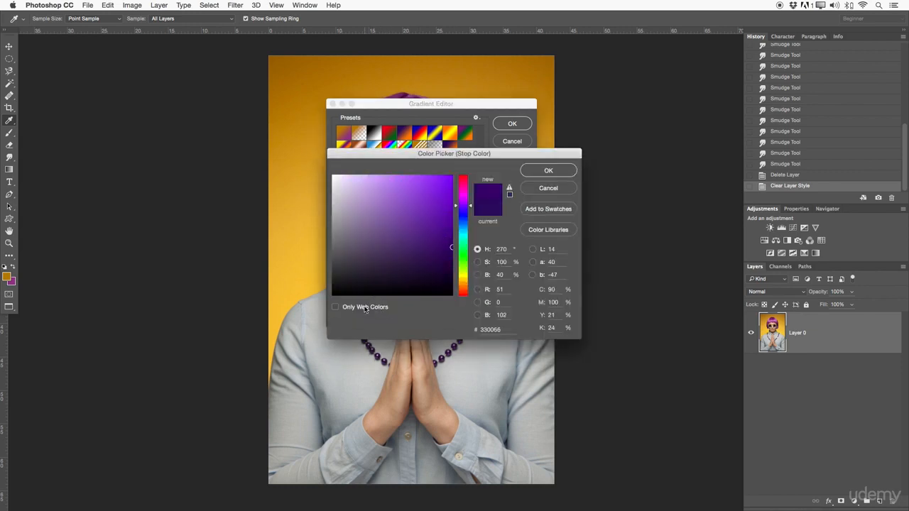
mouse_move(448, 243)
left_mouse_down()
mouse_move(440, 205)
mouse_move(451, 179)
left_mouse_up()
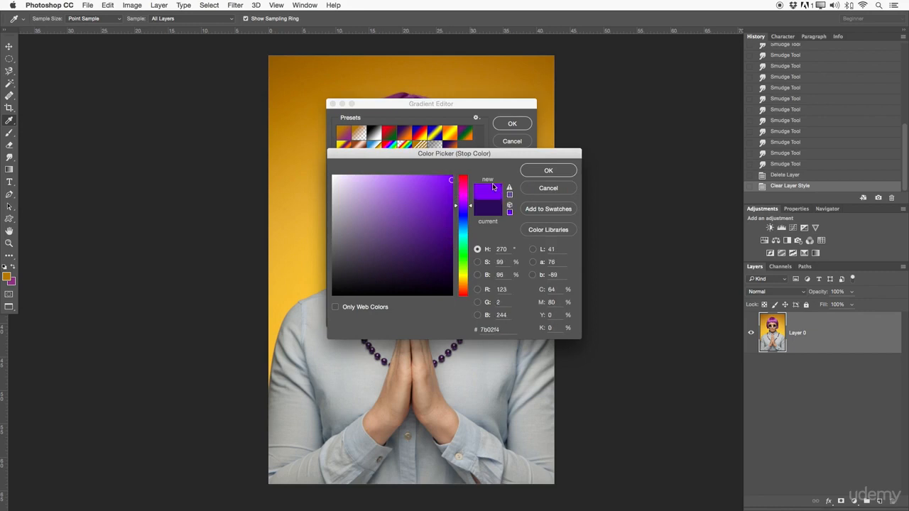
left_click(536, 173)
- Recolour the gradient's end stop at 100% to brownish orange 9e6100
left_click(523, 262)
left_click(380, 301)
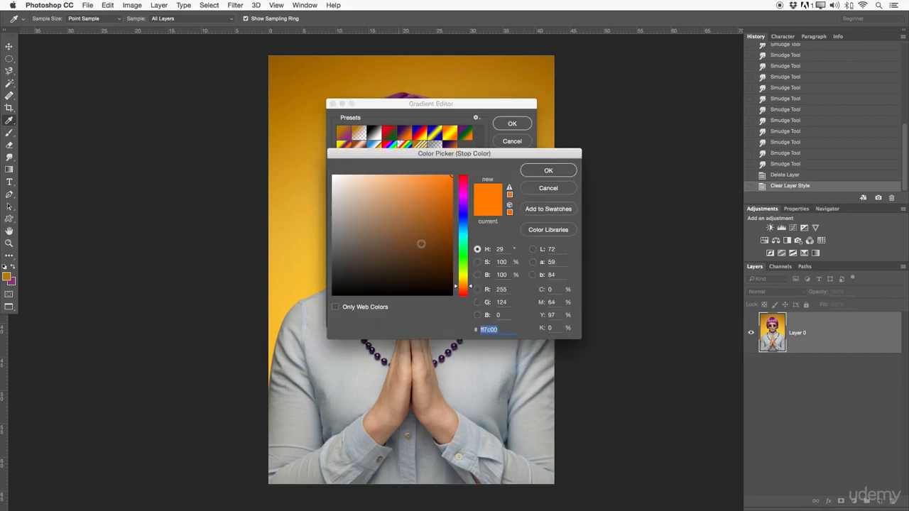
left_click(463, 221)
mouse_move(463, 221)
left_mouse_down()
mouse_move(462, 284)
mouse_move(440, 213)
mouse_move(450, 214)
left_mouse_up()
left_click(523, 170)
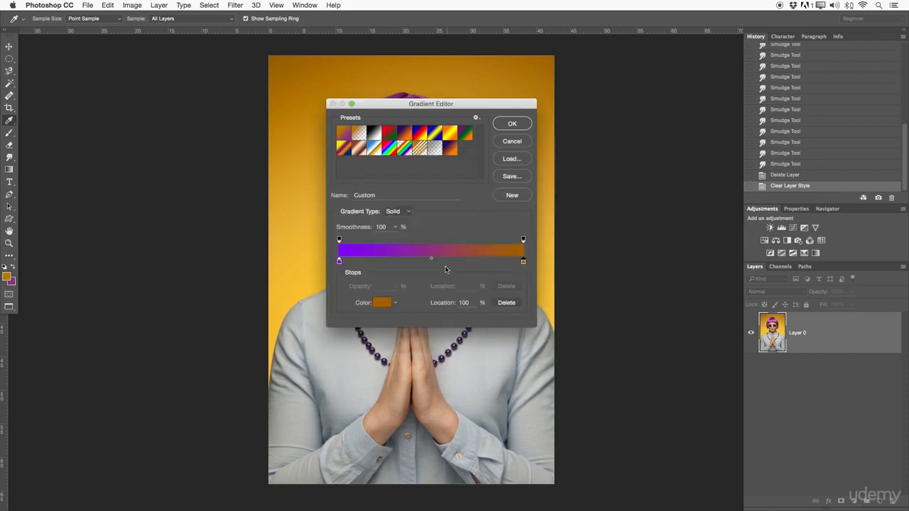
- Add colour stops around the middle of the gradient and one at 31%, and colour the 31% stop teal green
mouse_move(431, 257)
left_mouse_down()
mouse_move(395, 260)
mouse_move(462, 261)
mouse_move(407, 259)
mouse_move(450, 260)
mouse_move(421, 260)
left_mouse_up()
left_click(395, 262)
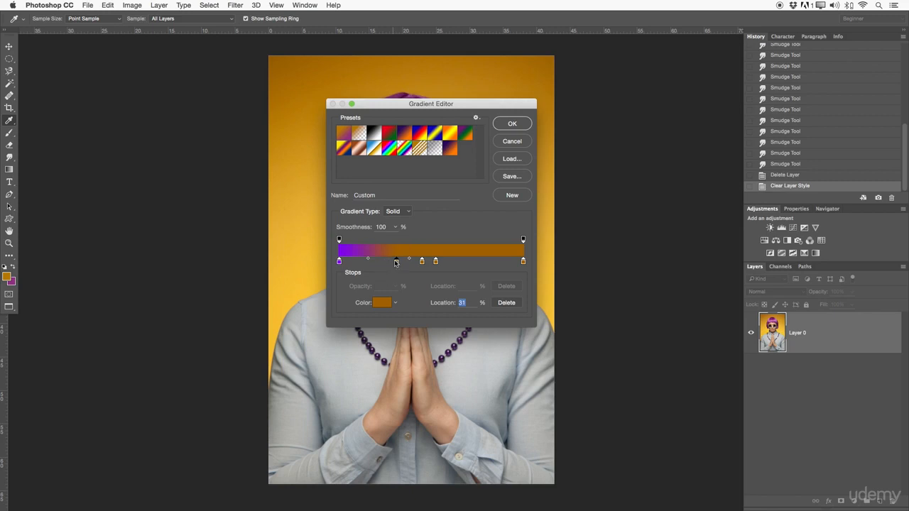
double_click(396, 263)
left_click(460, 240)
left_click(548, 171)
- Move a middle colour stop to about three quarters along the gradient and colour it bright pink fb3be7
left_click(468, 261)
left_click_drag(422, 261, 479, 264)
double_click(479, 264)
left_click(478, 262)
mouse_move(434, 237)
left_mouse_down()
mouse_move(448, 183)
mouse_move(427, 175)
left_mouse_up()
left_click(477, 249)
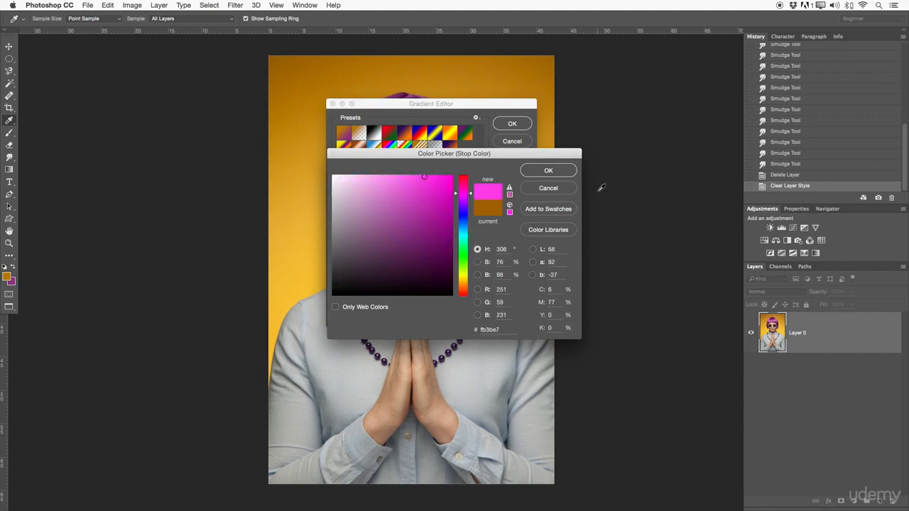
left_click(565, 174)
- Position the remaining middle colour stop at 51% and colour it red ff0000
left_click_drag(439, 262, 434, 263)
double_click(434, 263)
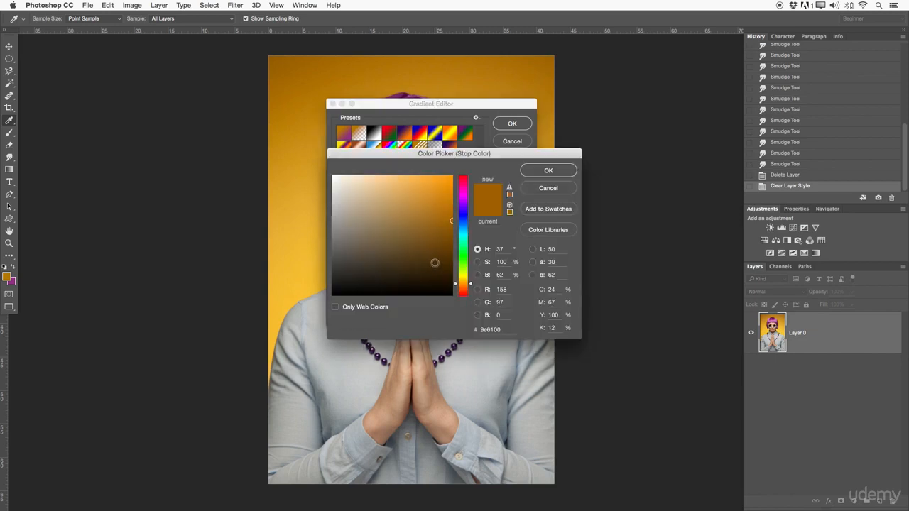
left_click_drag(459, 279, 462, 294)
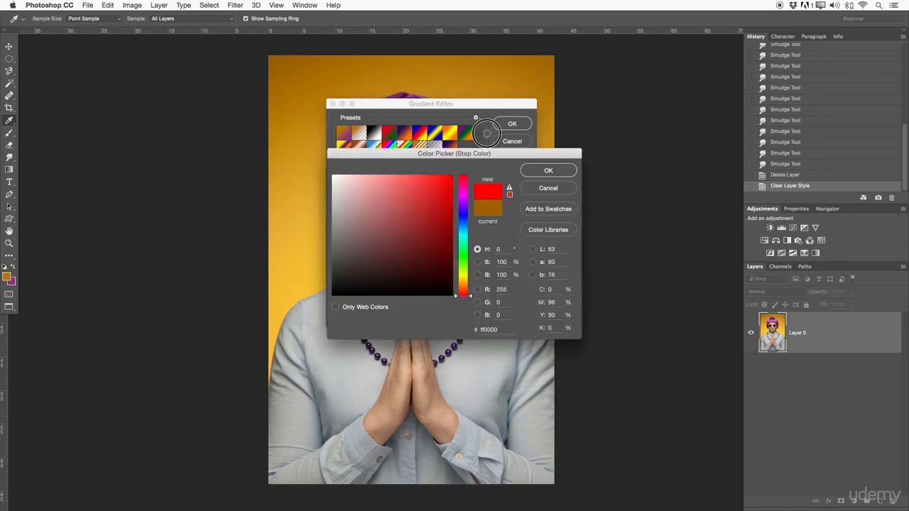
left_click(547, 171)
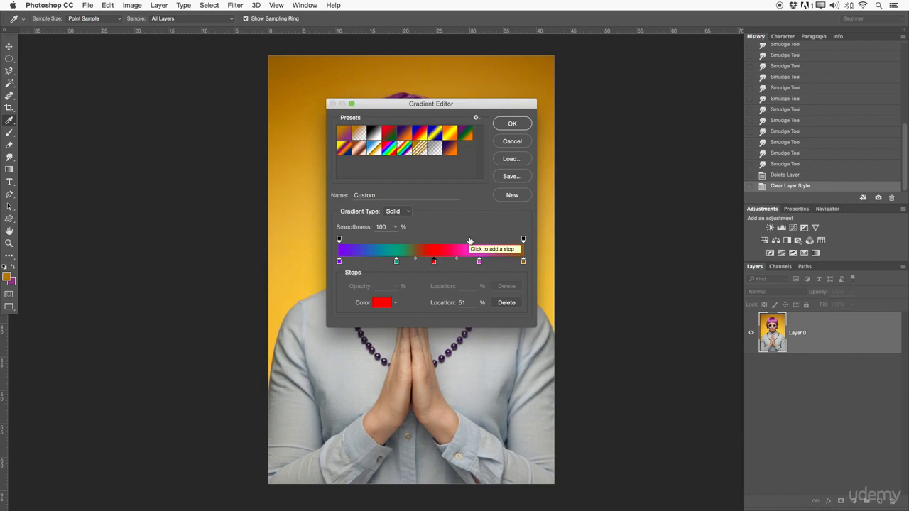
- Save the custom multicolour gradient as a new preset, check the gradient types while keeping Solid, and accept the gradient
left_click(522, 198)
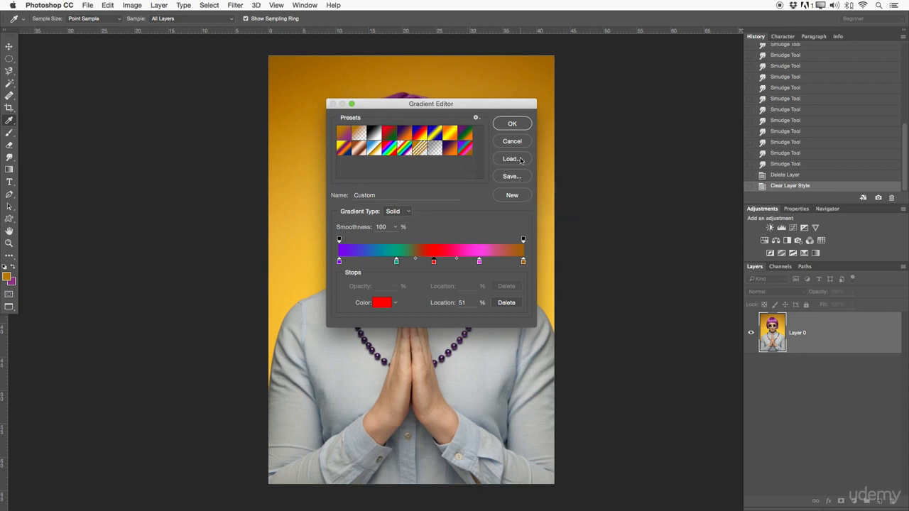
left_click_drag(390, 195, 313, 203)
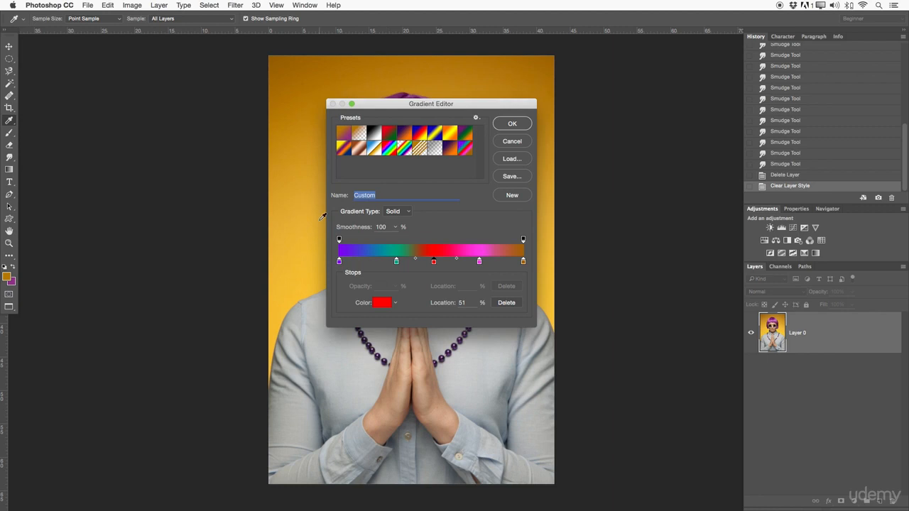
left_click(403, 211)
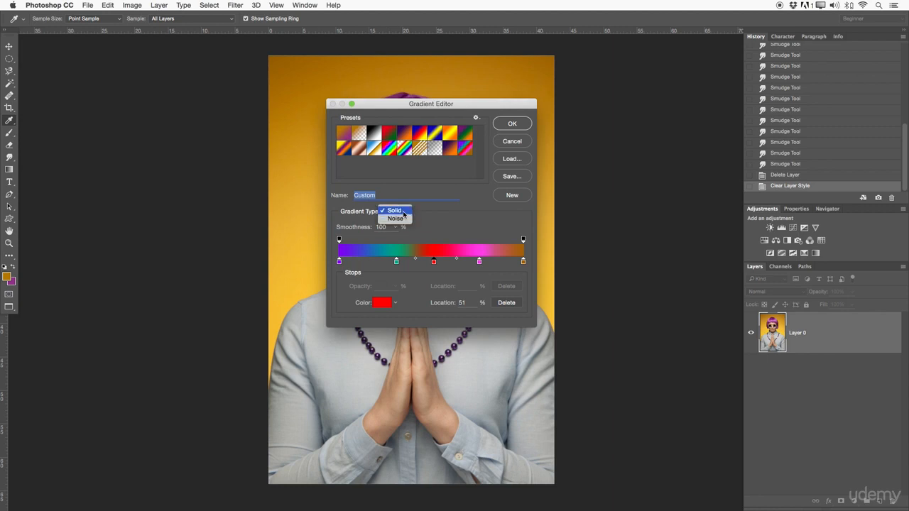
left_click(427, 208)
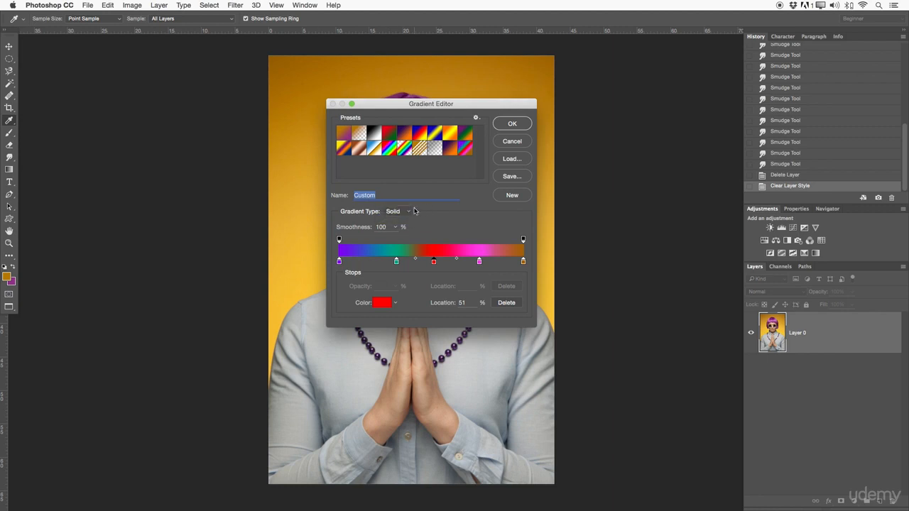
left_click(511, 123)
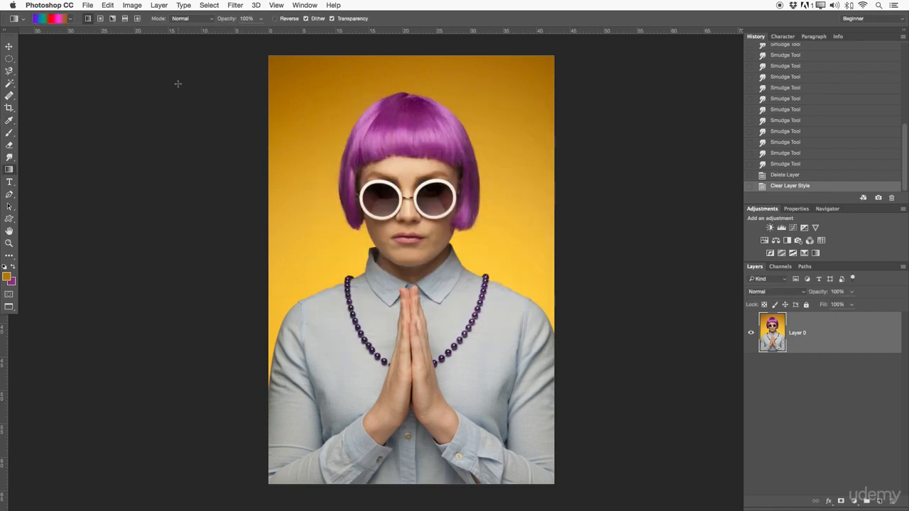
- Try the multicolour linear gradient over the photo in several directions and lengths, and revert to the Clear Layer Style history state
left_click(282, 71)
left_click_drag(282, 72, 520, 448)
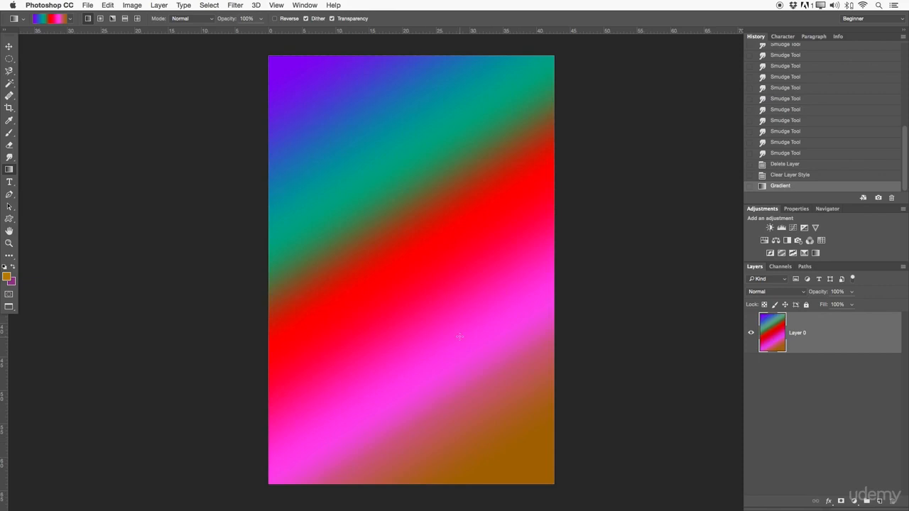
left_click_drag(416, 67, 235, 508)
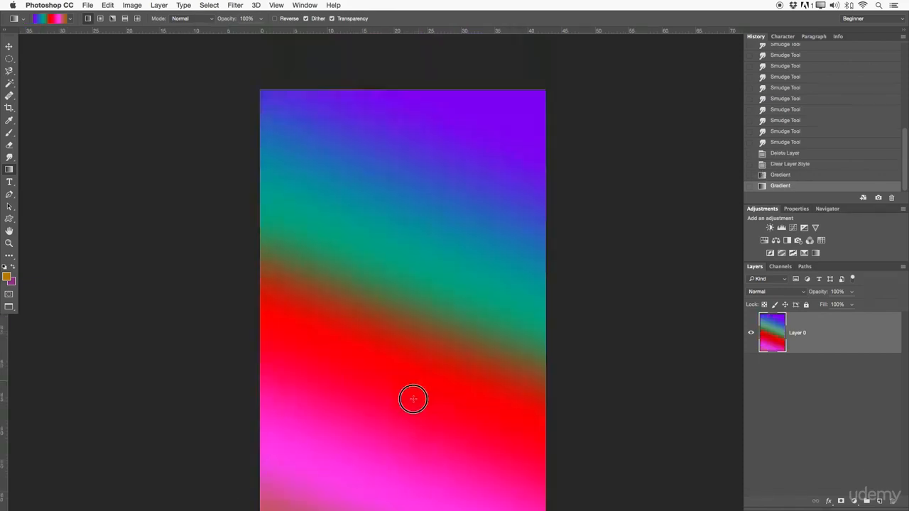
left_click_drag(521, 108, 204, 461)
left_click_drag(384, 52, 388, 331)
left_click_drag(321, 238, 369, 239)
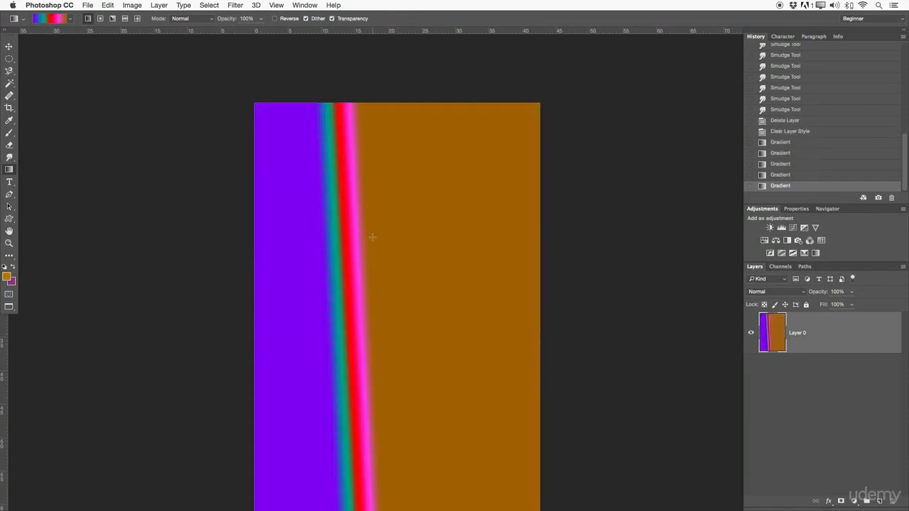
left_click(784, 133)
scroll(461, 203, "down", 3)
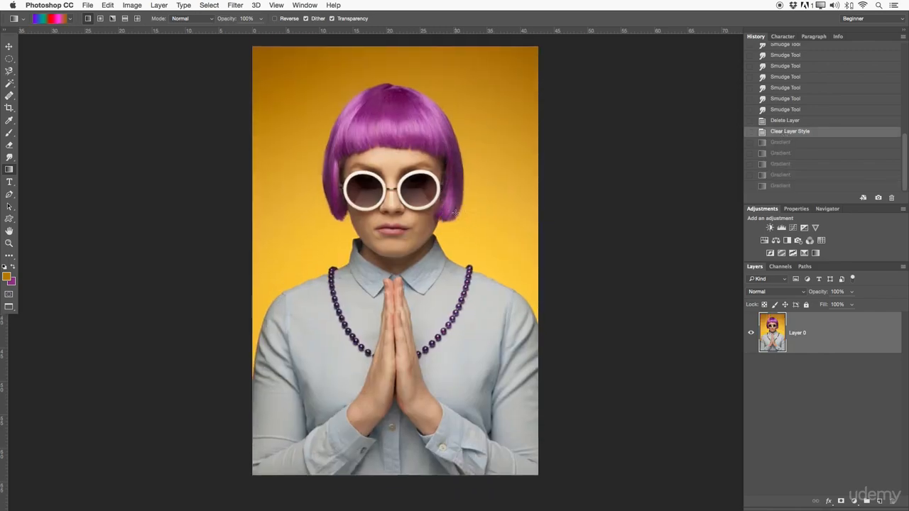
- Choose the first gradient preset, which blends from the orange foreground to the purple background colour
left_click(70, 19)
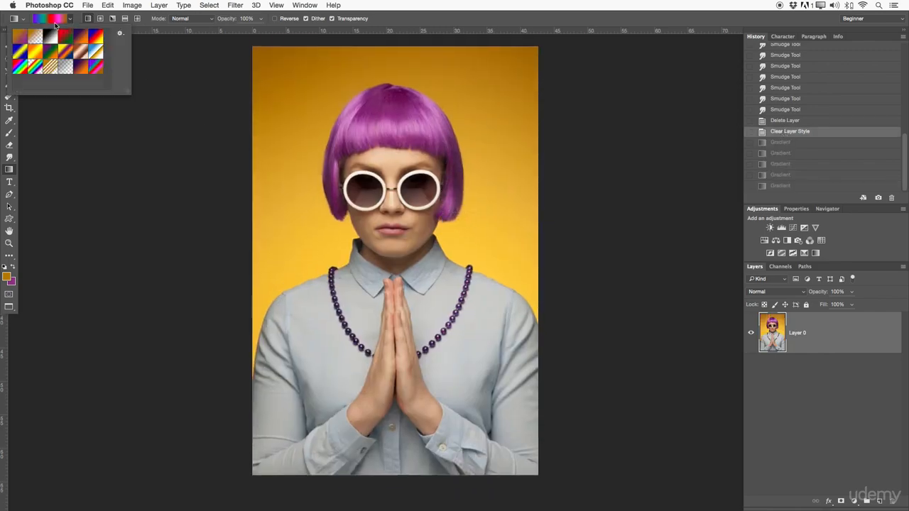
left_click(20, 39)
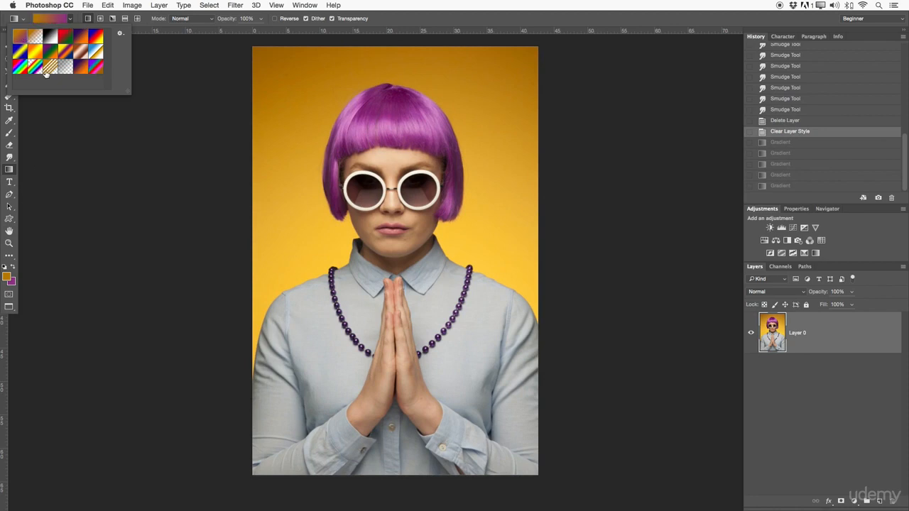
double_click(22, 32)
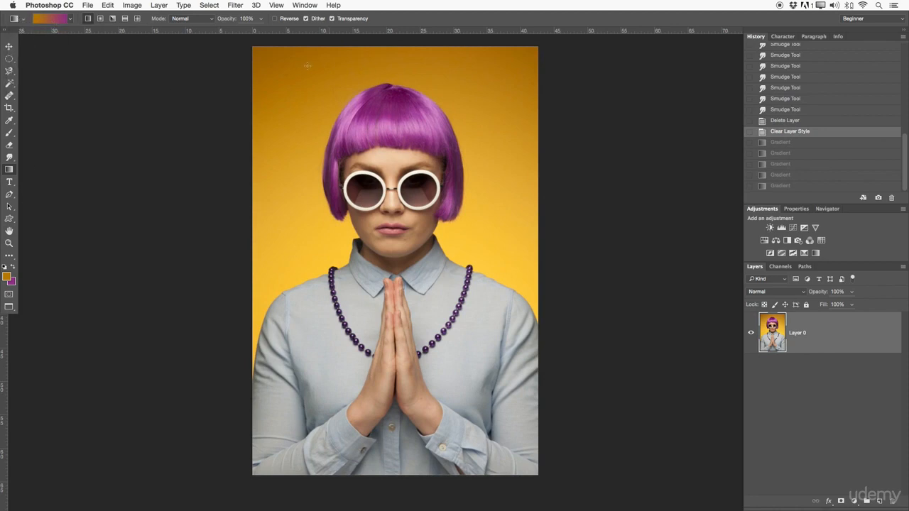
- Try the orange-to-purple gradient diagonally across the photo layer and revert to the Clear Layer Style history state
left_click_drag(277, 54, 527, 460)
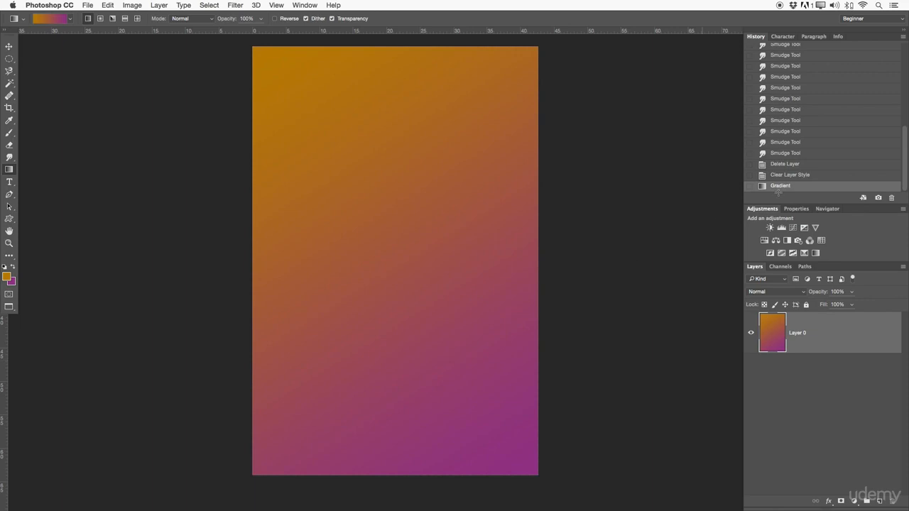
left_click(816, 175)
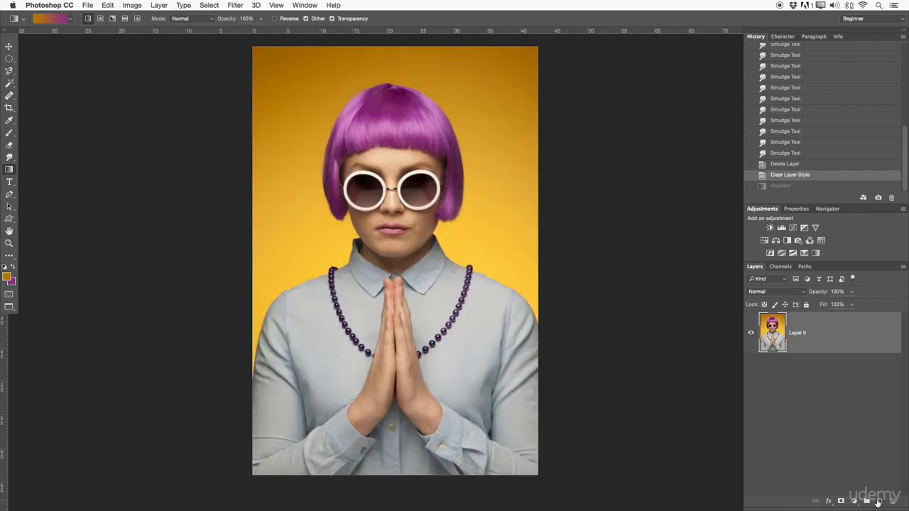
- Create a new layer above the photo and fill it with a diagonal linear orange-to-purple gradient
left_click(879, 501)
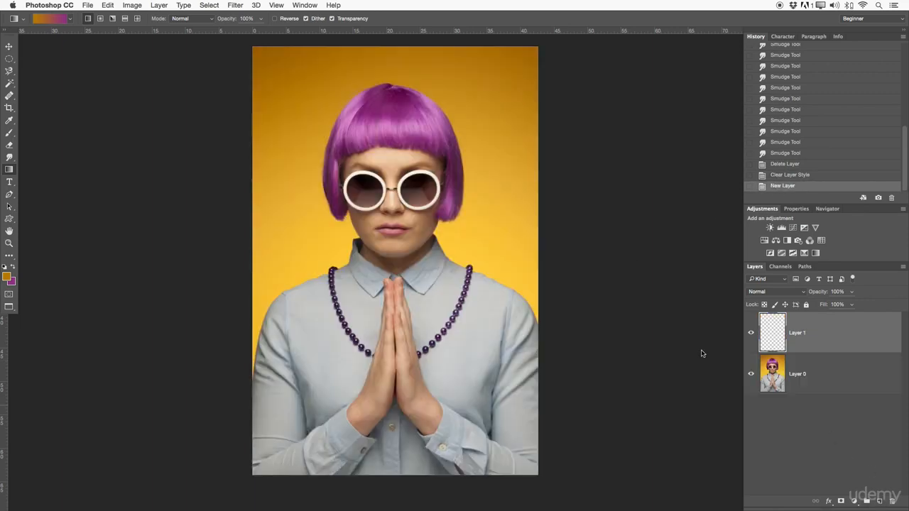
left_click_drag(257, 54, 509, 448)
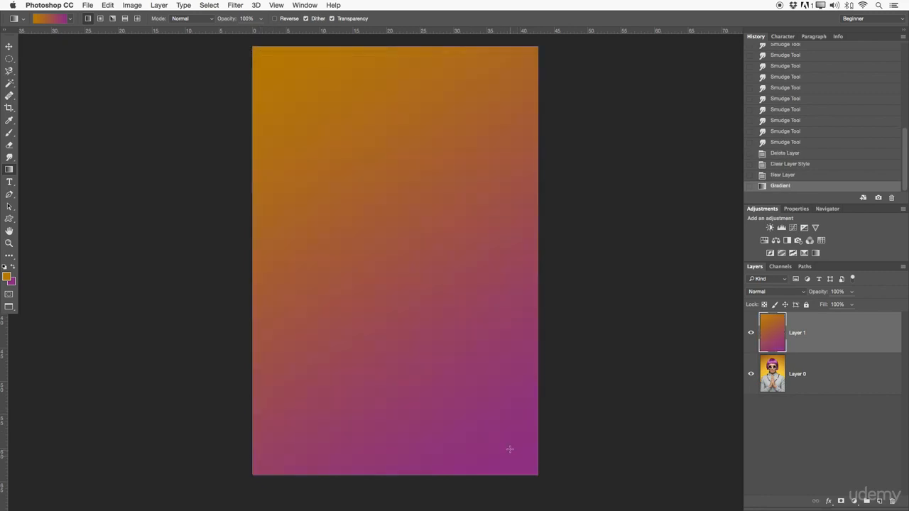
- Try the Color blend mode on the gradient layer, switch it to Saturation and lower the layer's opacity to 45%
left_click(781, 293)
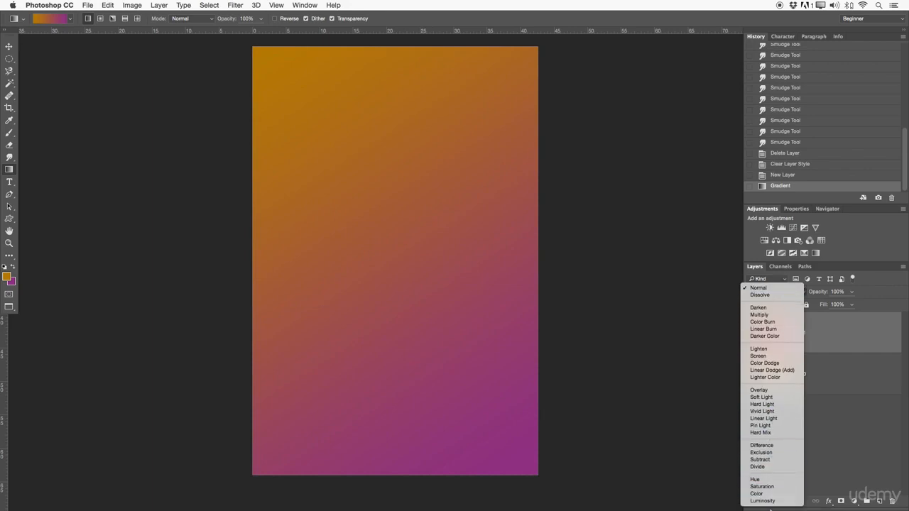
left_click(769, 495)
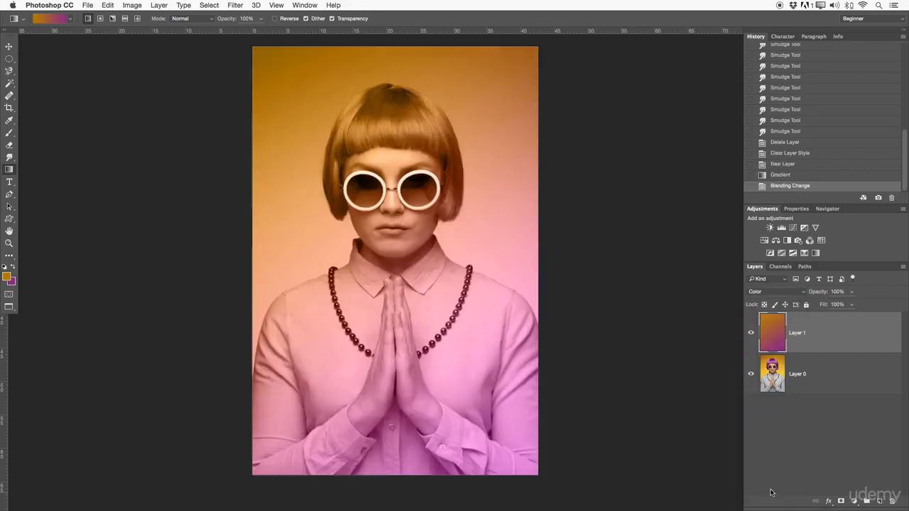
left_click(782, 293)
left_click(765, 284)
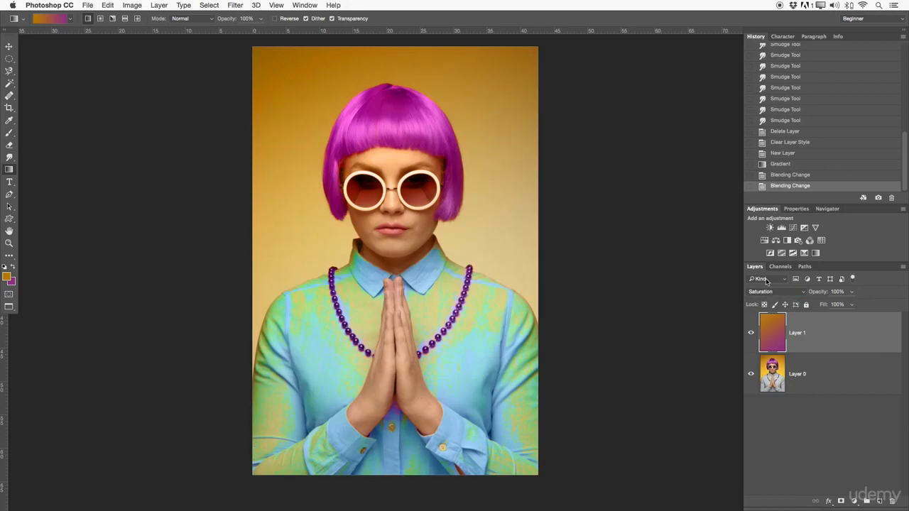
mouse_move(820, 292)
left_mouse_down()
mouse_move(803, 293)
mouse_move(810, 293)
left_mouse_up()
- Toggle the gradient layer's visibility to compare the photo with and without the Saturation effect
left_click(750, 332)
left_click(750, 332)
left_click(751, 334)
left_click(751, 334)
left_click(750, 332)
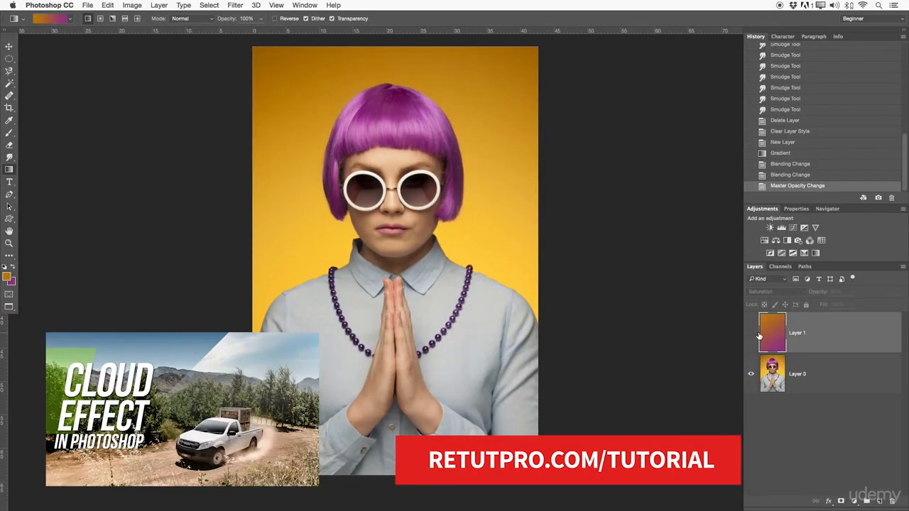
left_click(751, 333)
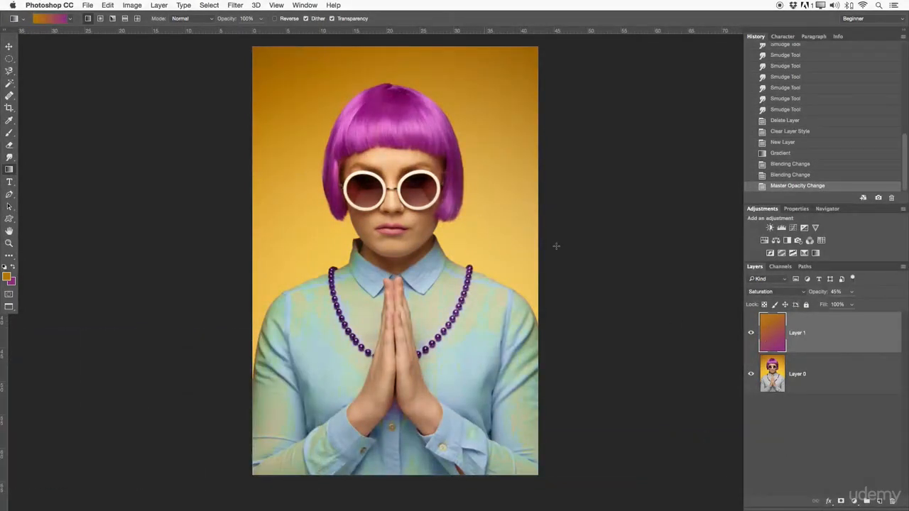
- Delete the gradient layer and create a new empty layer above the photo
key("Delete")
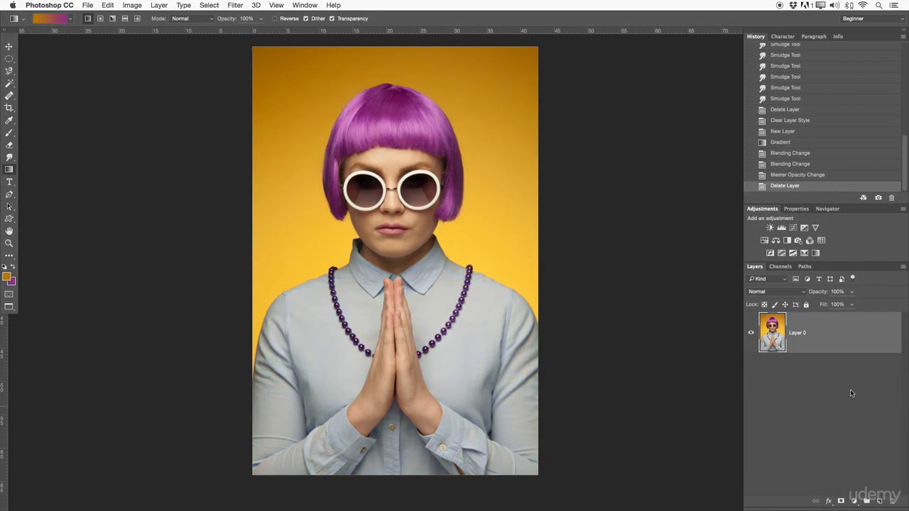
left_click(879, 501)
left_click_drag(550, 225, 544, 233)
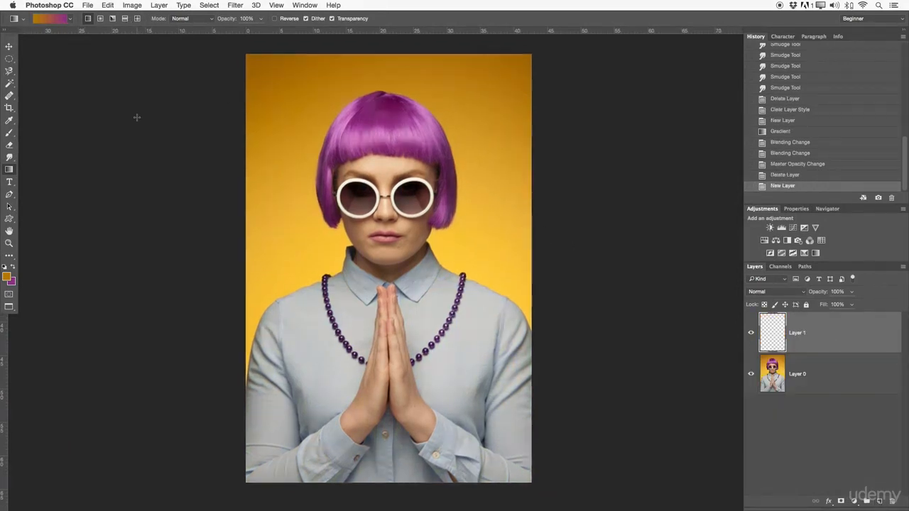
- Fill the new layer with a reflected orange-to-purple gradient, redrawing it vertically until a wide orange band crosses the middle
left_click(125, 21)
left_click_drag(391, 162, 376, 445)
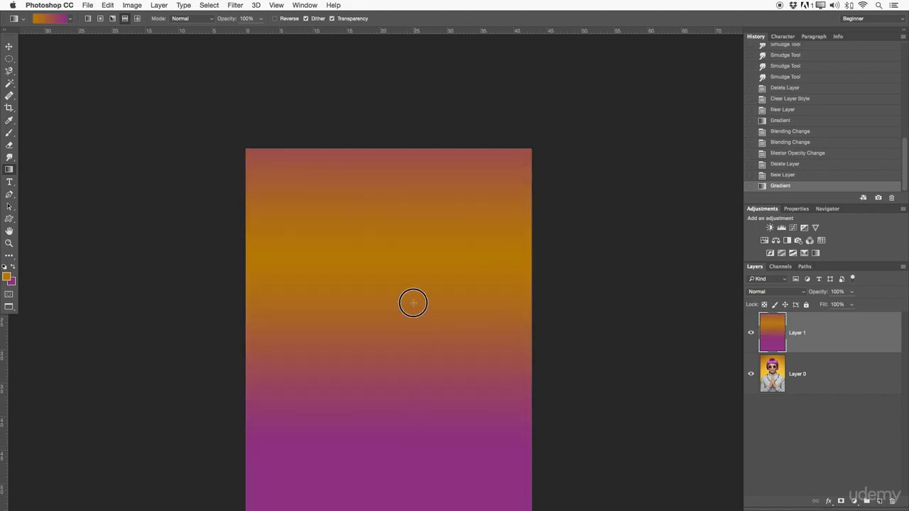
scroll(412, 300, "down", 3)
left_click_drag(482, 141, 487, 209)
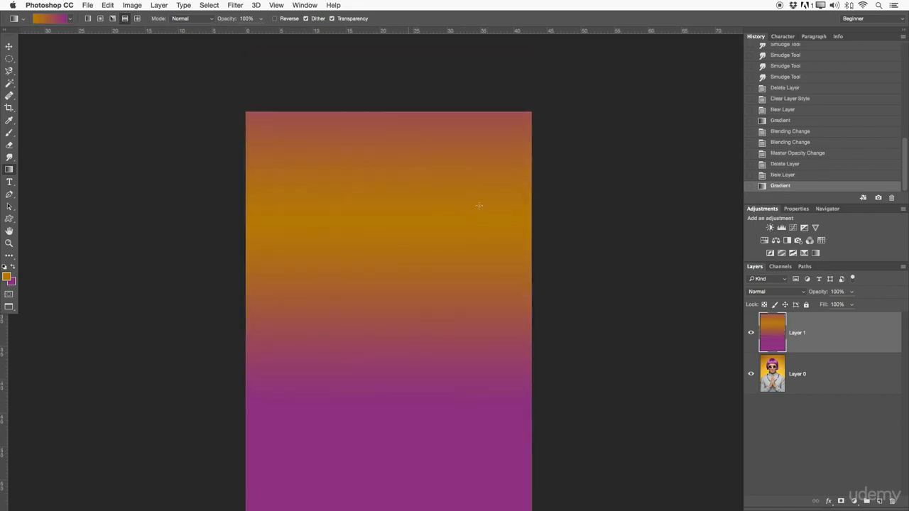
scroll(438, 244, "down", 3)
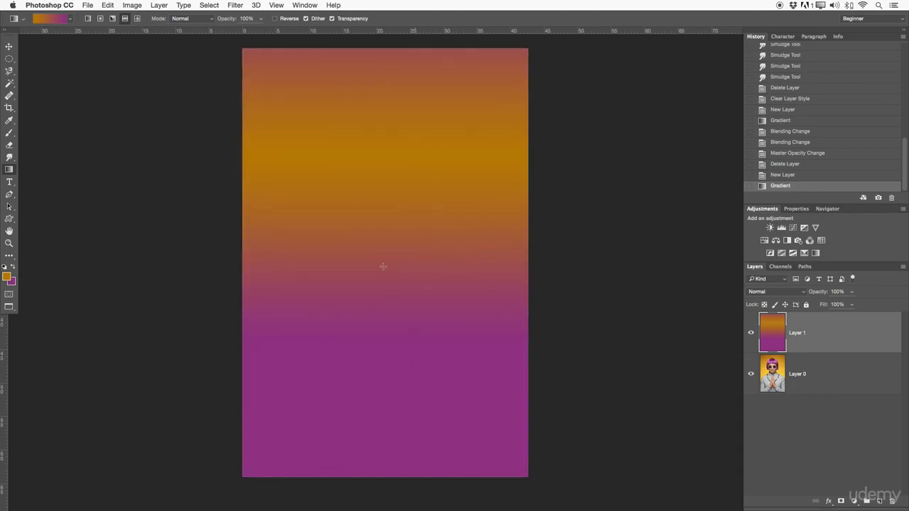
left_click_drag(385, 242, 391, 311)
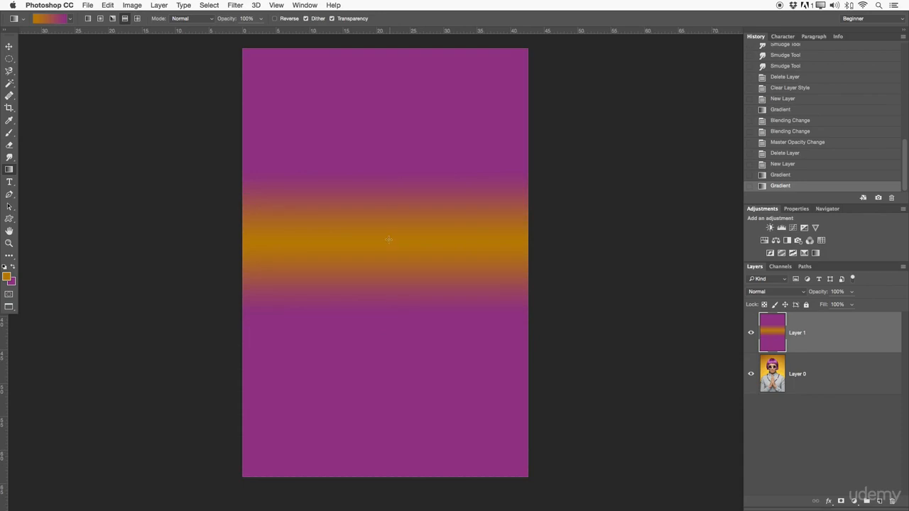
left_click_drag(384, 208, 386, 255)
left_click_drag(403, 181, 401, 381)
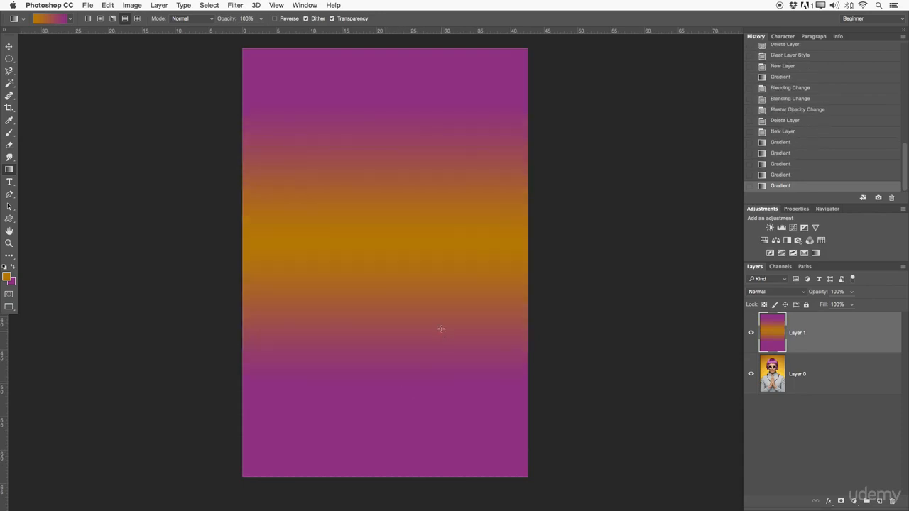
- Set the reflected gradient layer's blend mode to Lighten and reduce its opacity to 86%
key("z")
left_click(436, 314, "alt")
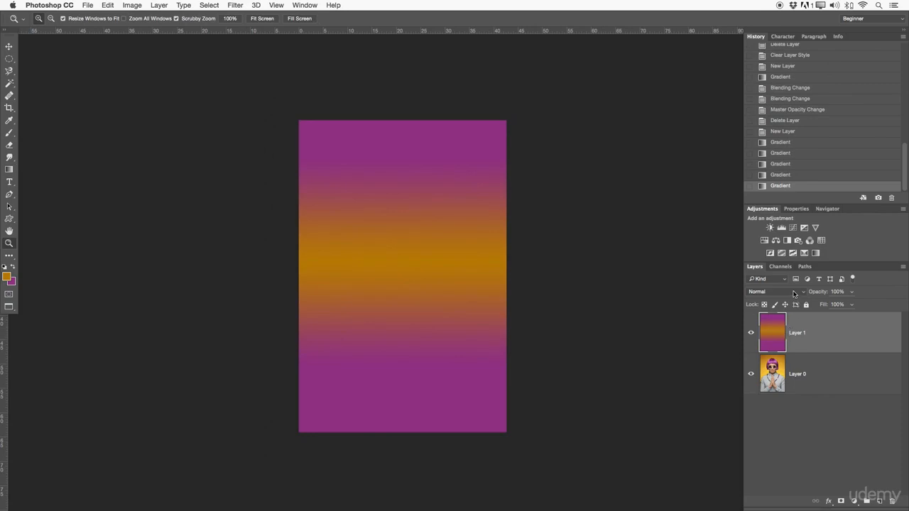
left_click(793, 293)
left_click(771, 353)
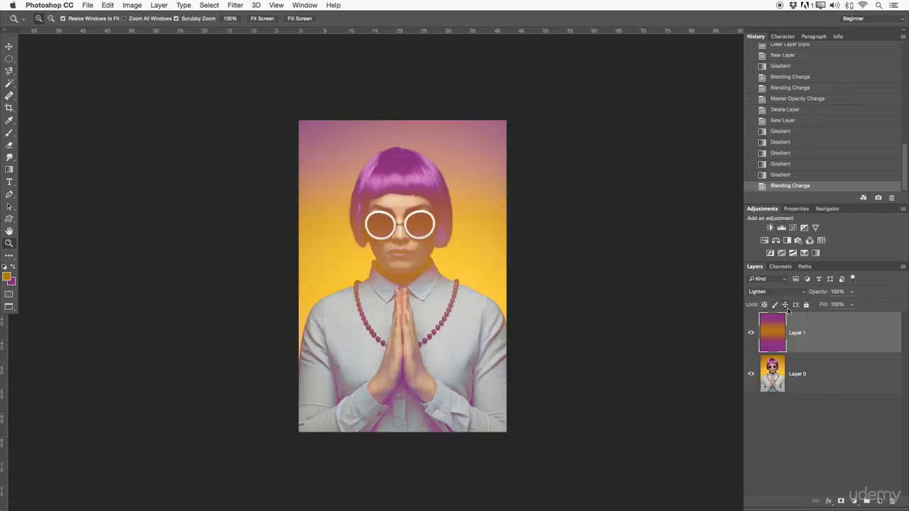
left_click_drag(817, 292, 800, 293)
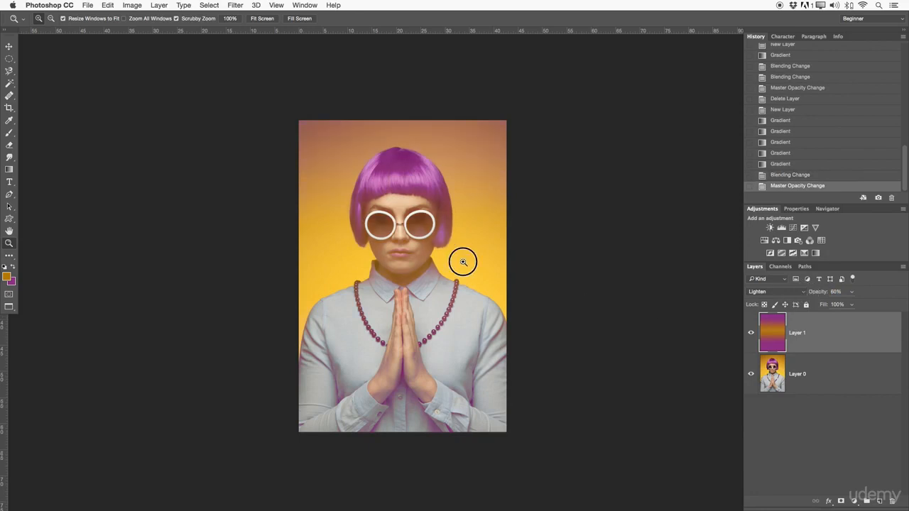
- Compare the whole portrait with and without the reflected gradient layer by hiding and showing that layer
left_click(454, 260)
left_click_drag(468, 261, 459, 262)
left_click_drag(420, 323, 423, 297)
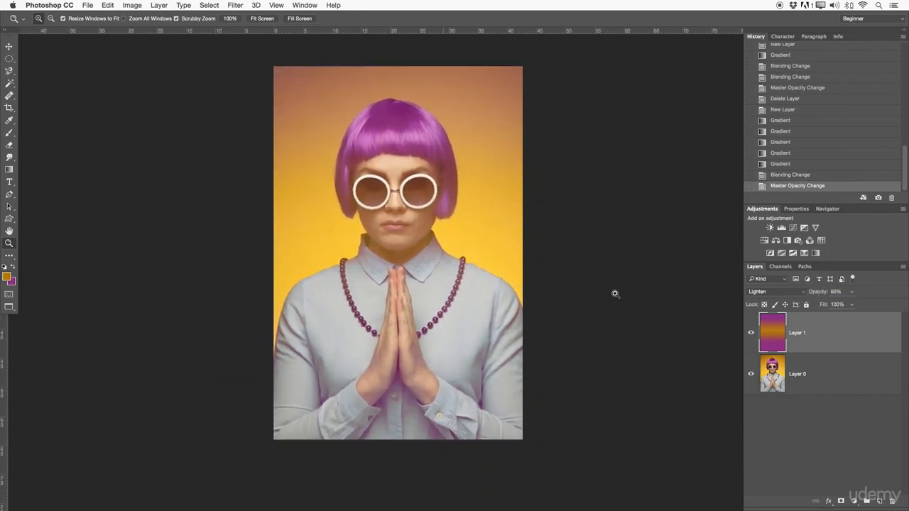
left_click(751, 332)
left_click(751, 333)
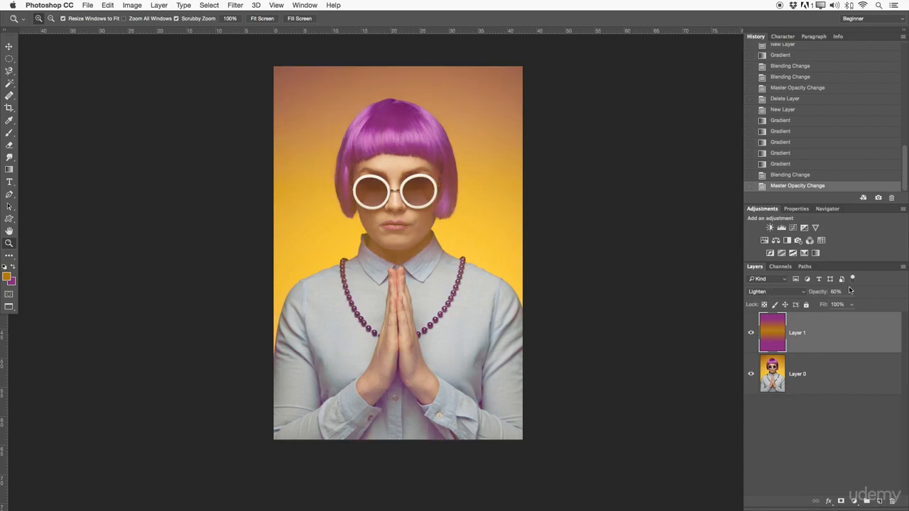